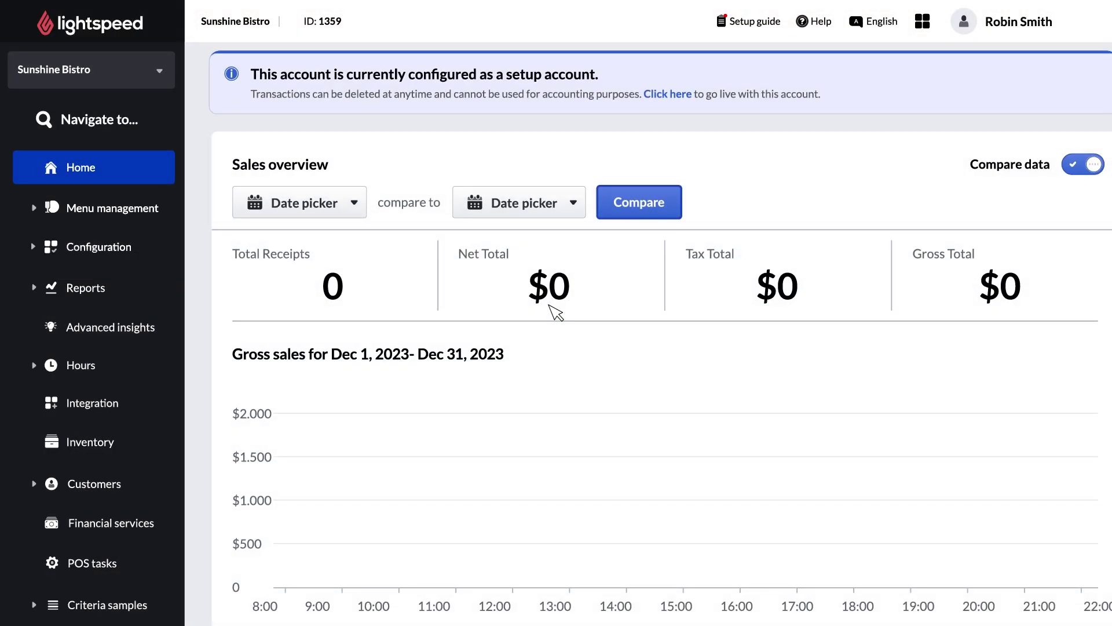
- Go to Configuration > Users > POS users for Sunshine Bistro and start adding a new user
left_click(78, 245)
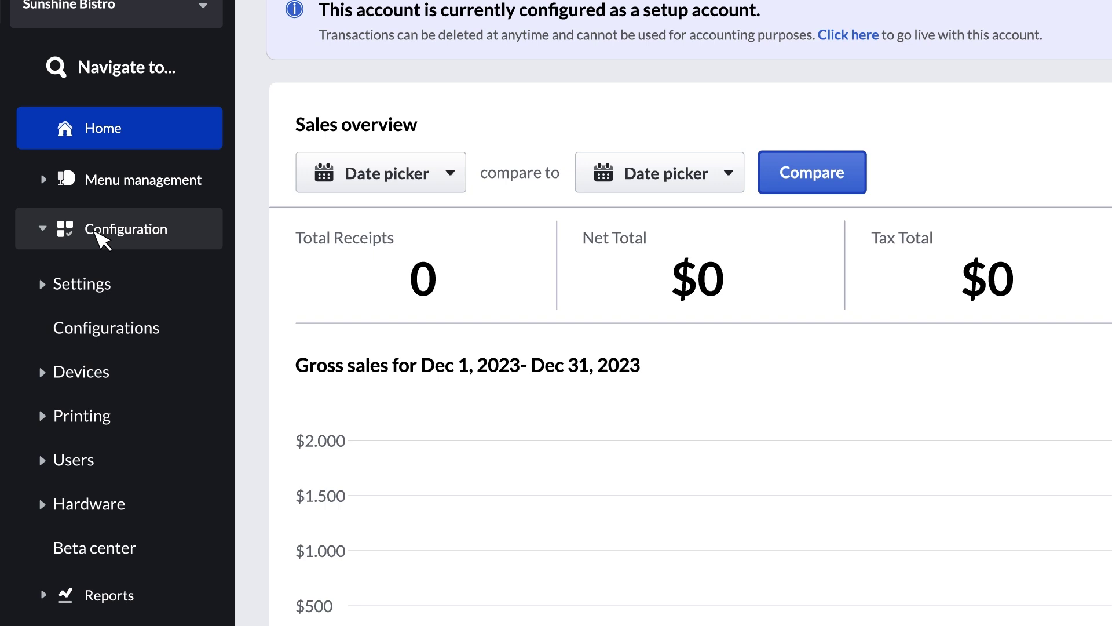
left_click(74, 460)
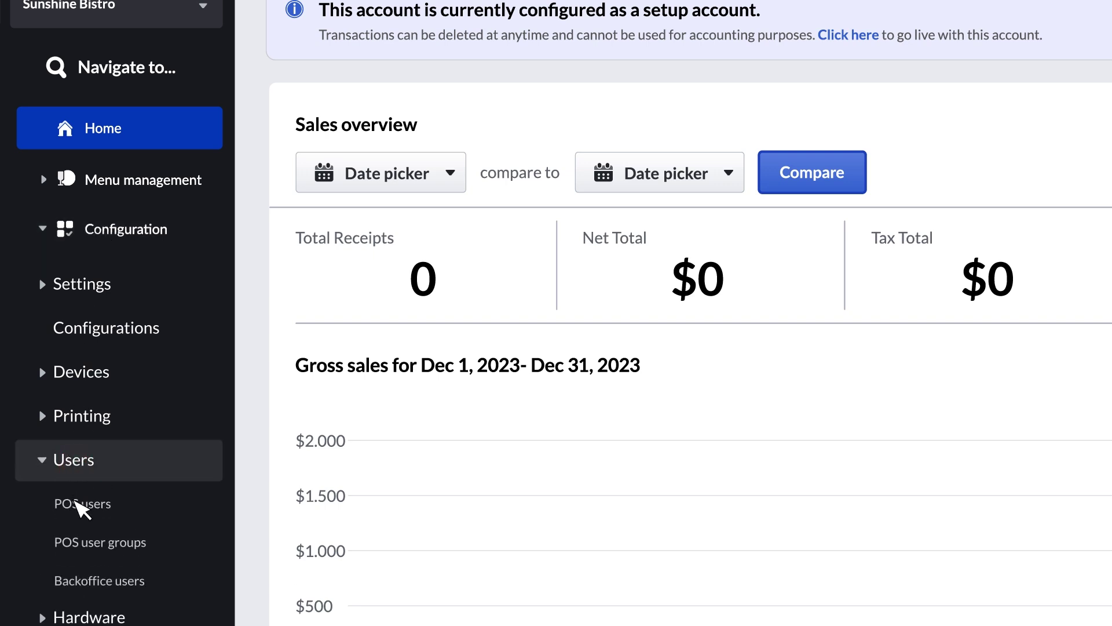
left_click(81, 507)
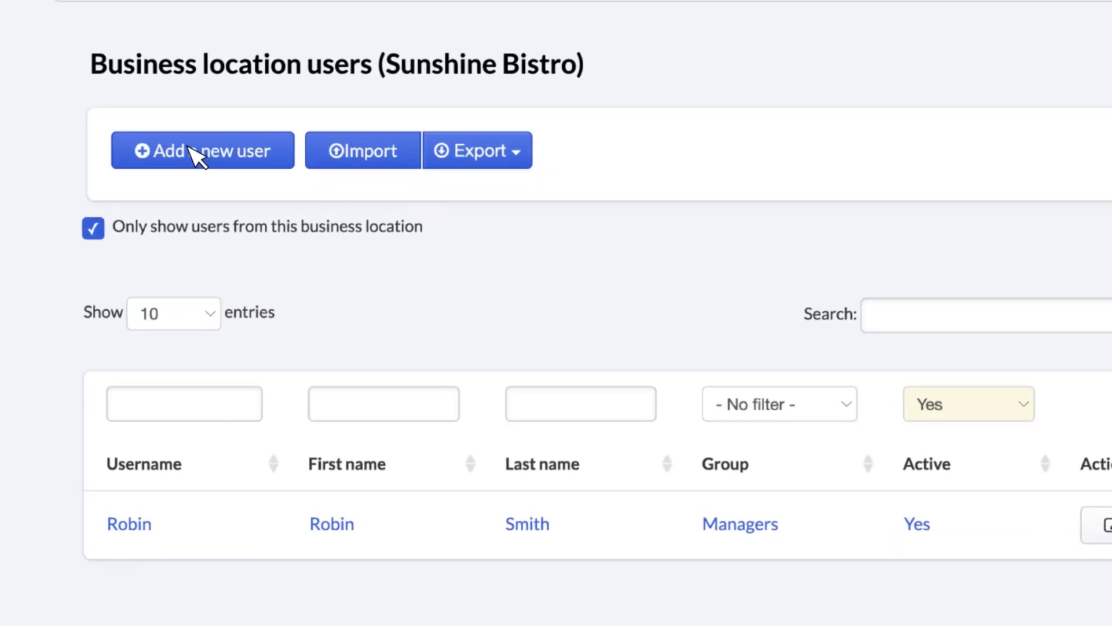
left_click(312, 230)
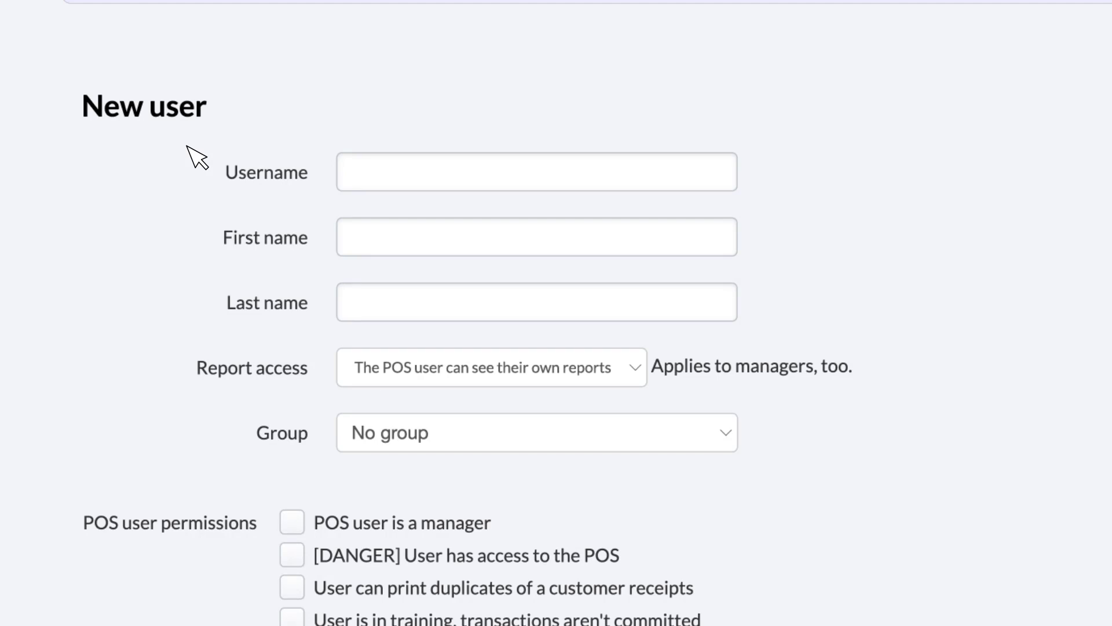
- Enter the new user's username, first and last name, and allow POS access and duplicate printing
left_click(384, 172)
type("Jesse")
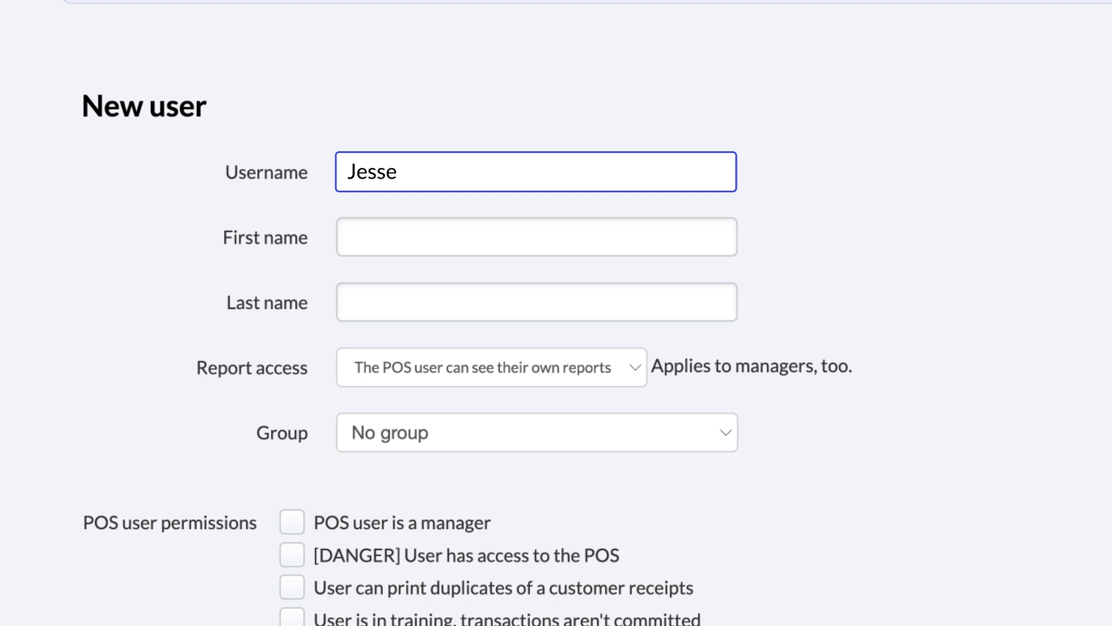
left_click(405, 237)
left_click(405, 302)
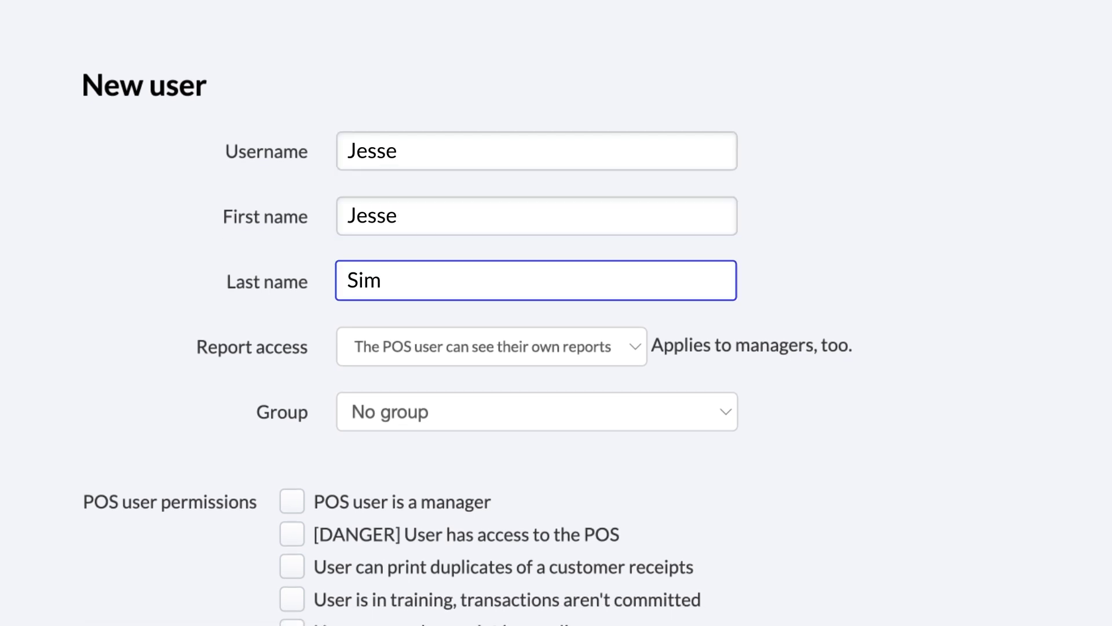
left_click(484, 315)
left_click(292, 534)
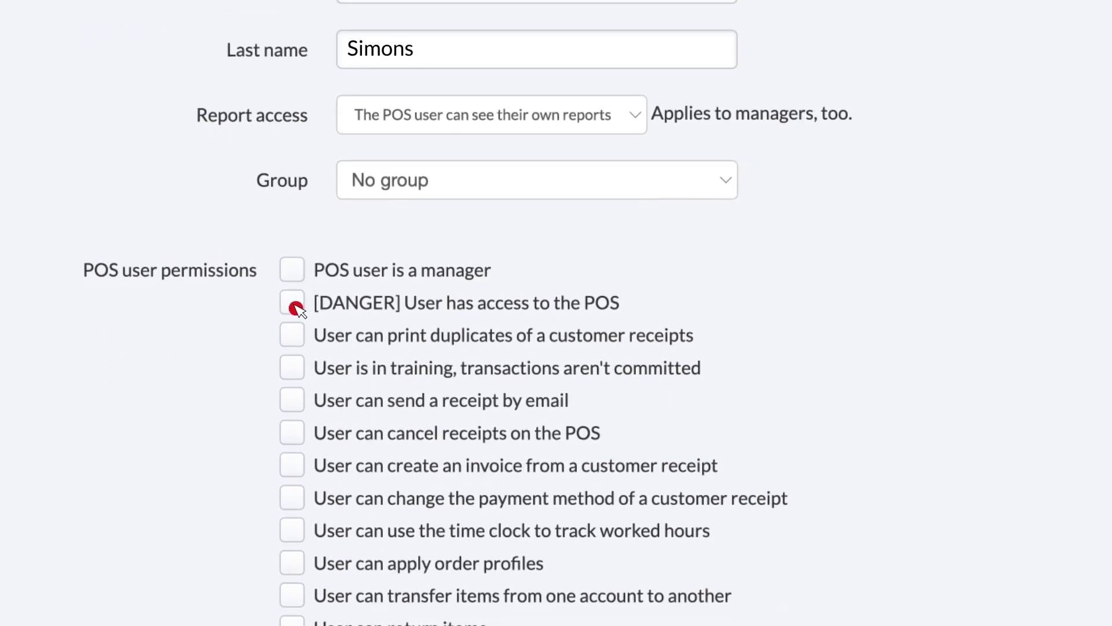
left_click(292, 337)
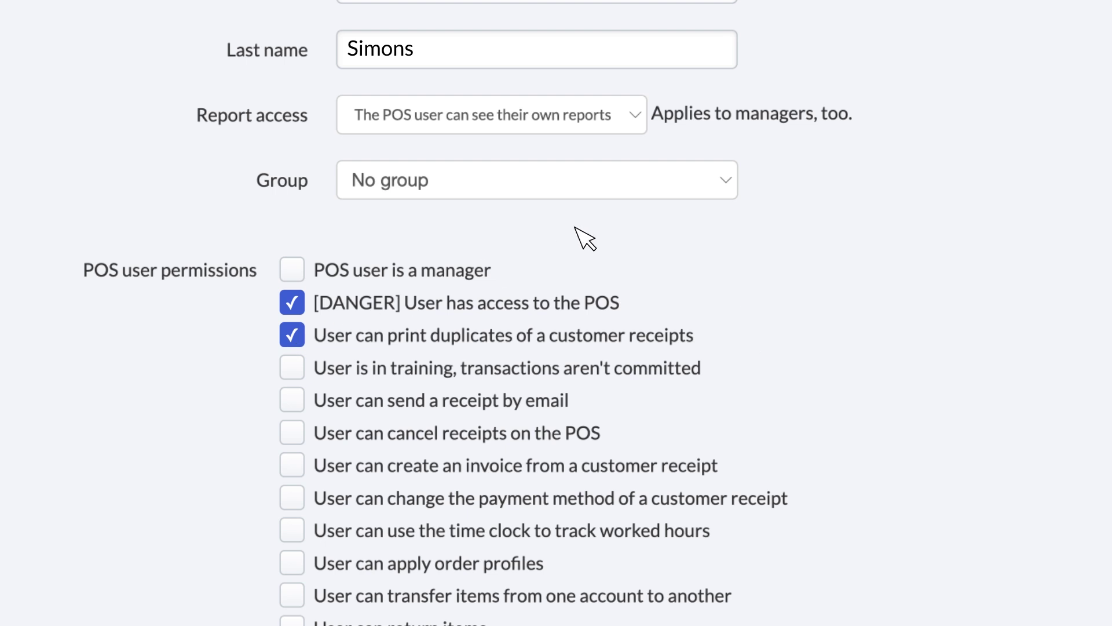
- Choose Managers in the Group dropdown and save the new user with Add user
left_click(726, 178)
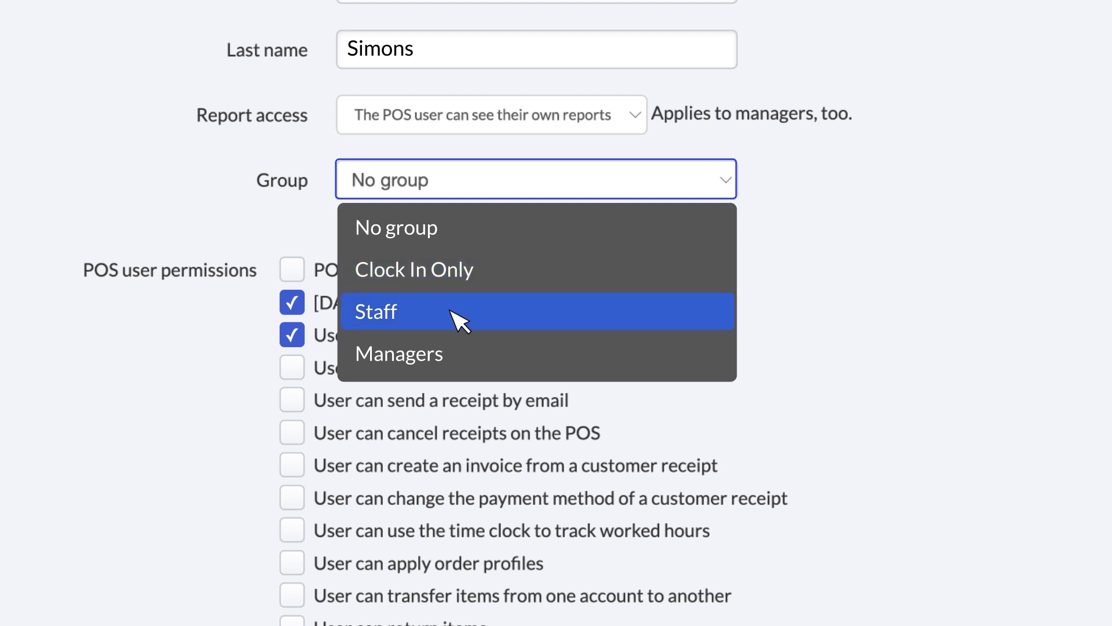
left_click(414, 355)
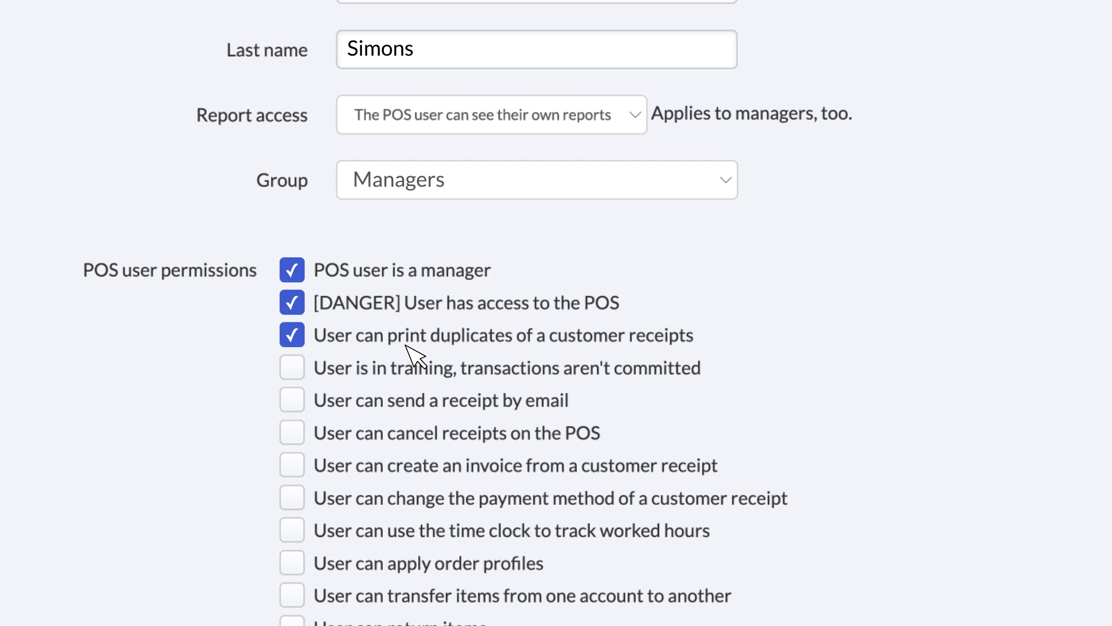
scroll(423, 392, "down", 15)
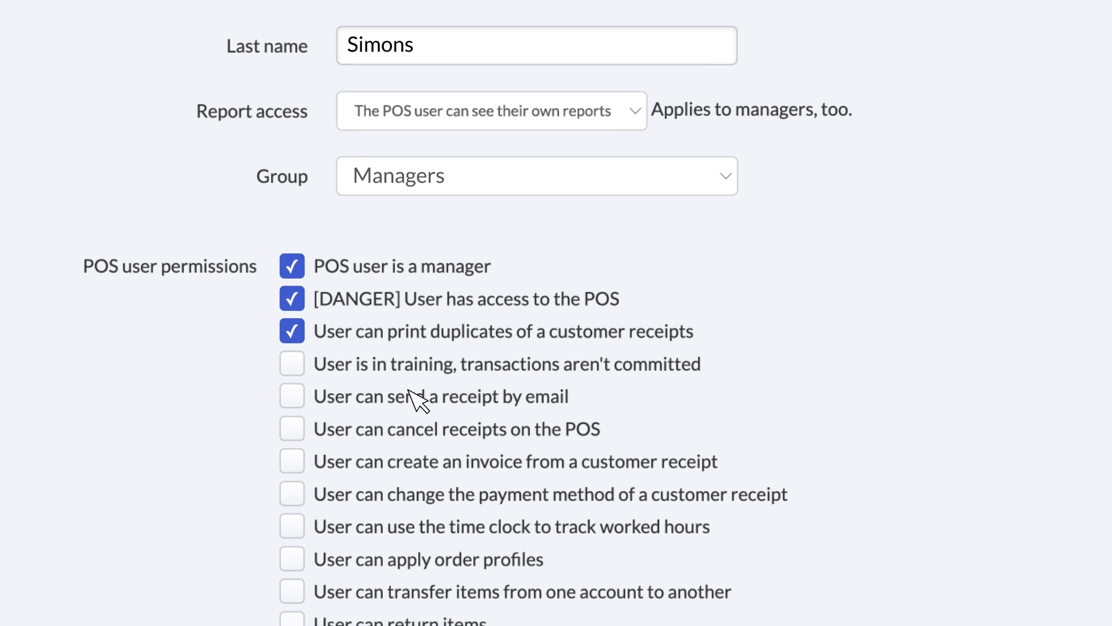
left_click(476, 411)
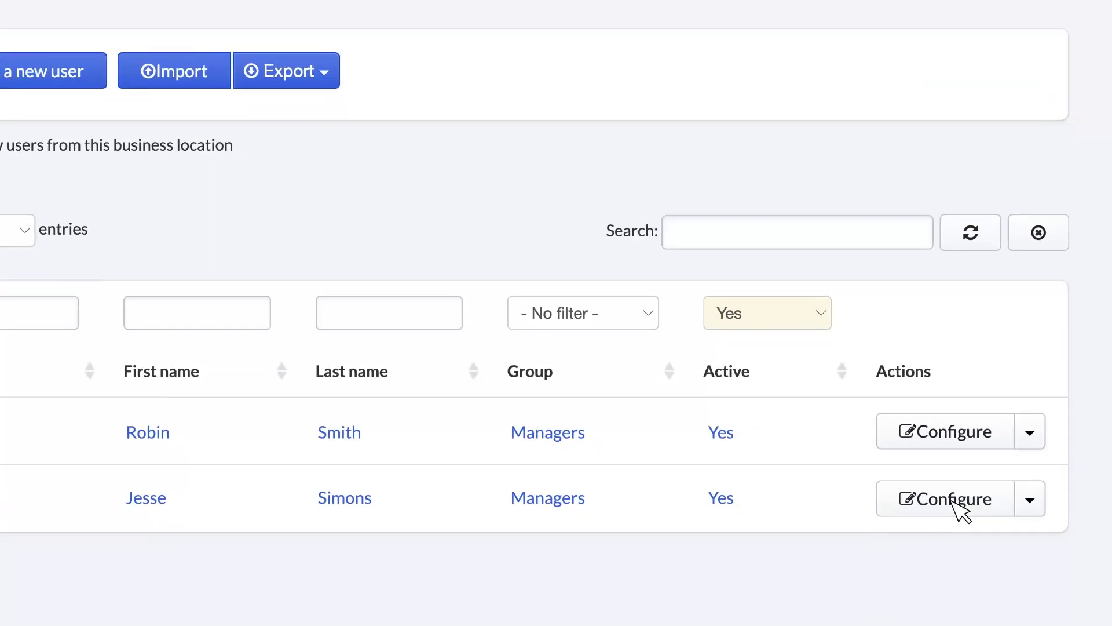
- Give the new user a four-digit PIN code in their configuration
left_click(983, 544)
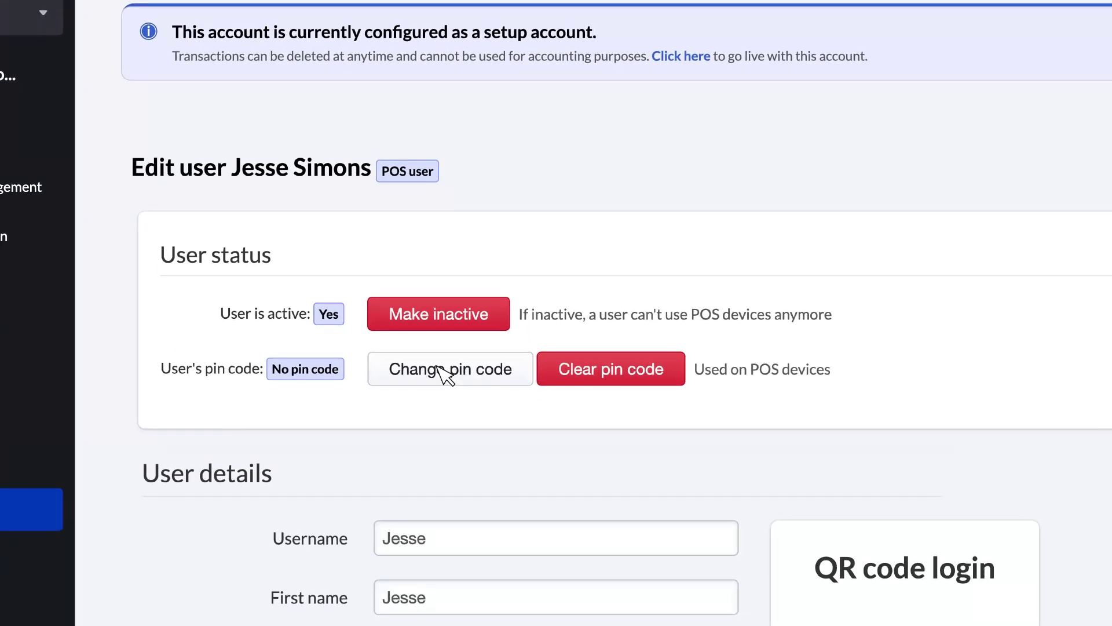
left_click(458, 373)
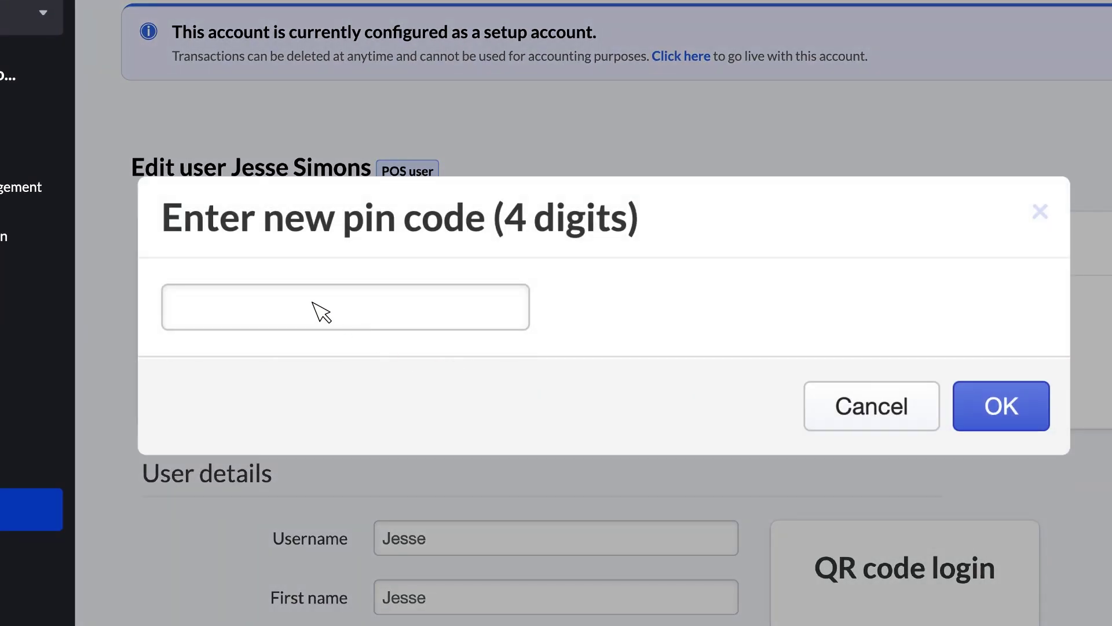
left_click(312, 302)
type("1234")
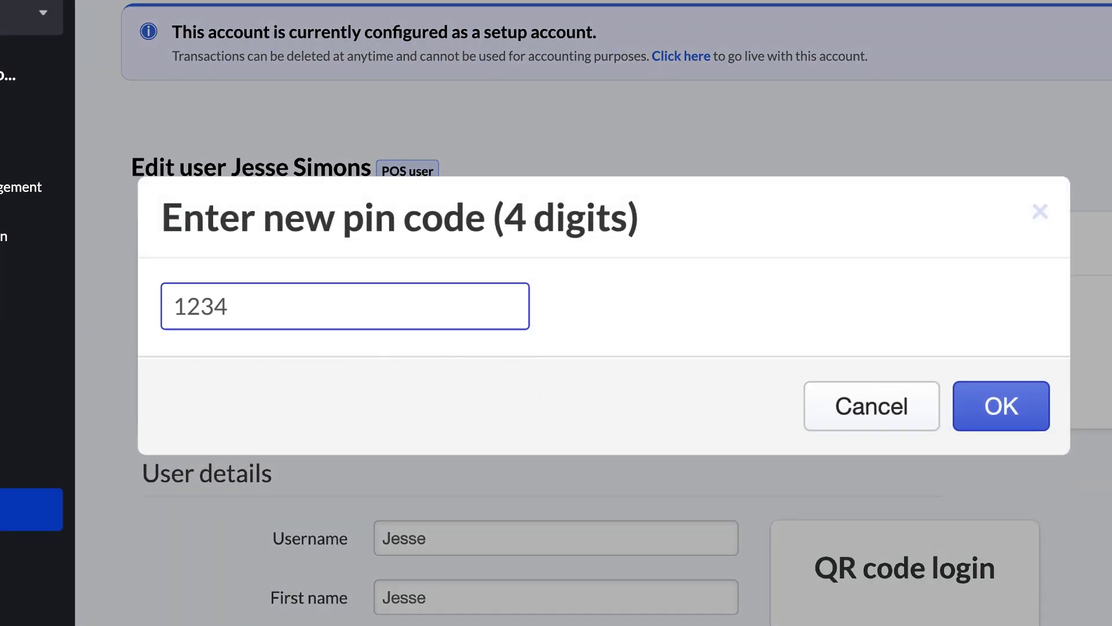
left_click(1002, 407)
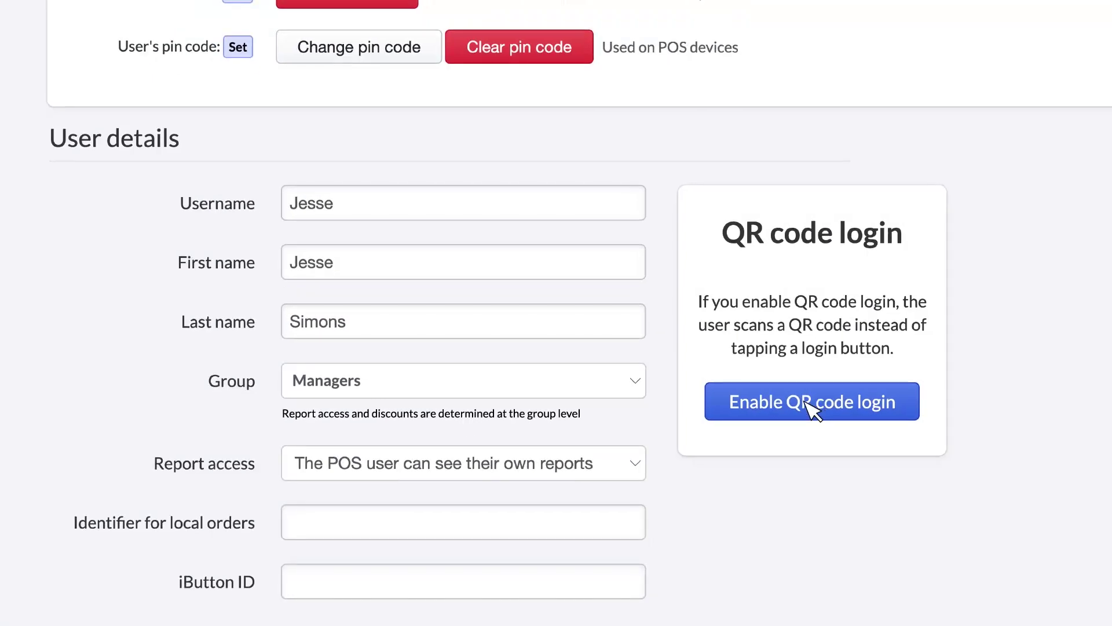
- Enable QR code login for the user and save the changes with Update
left_click(812, 405)
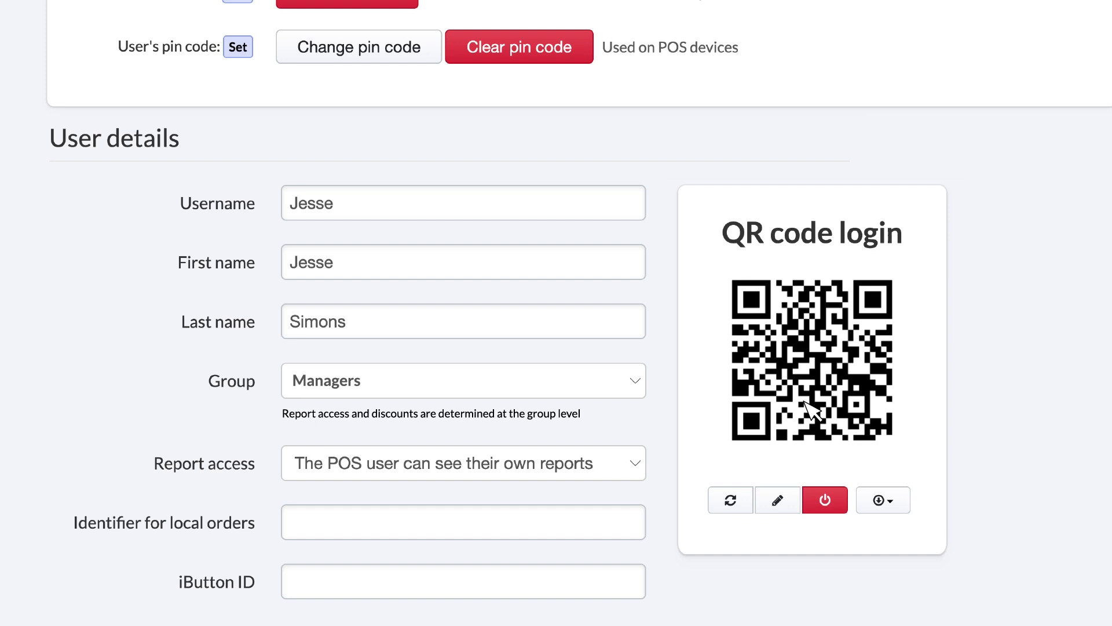
scroll(812, 409, "down", 7)
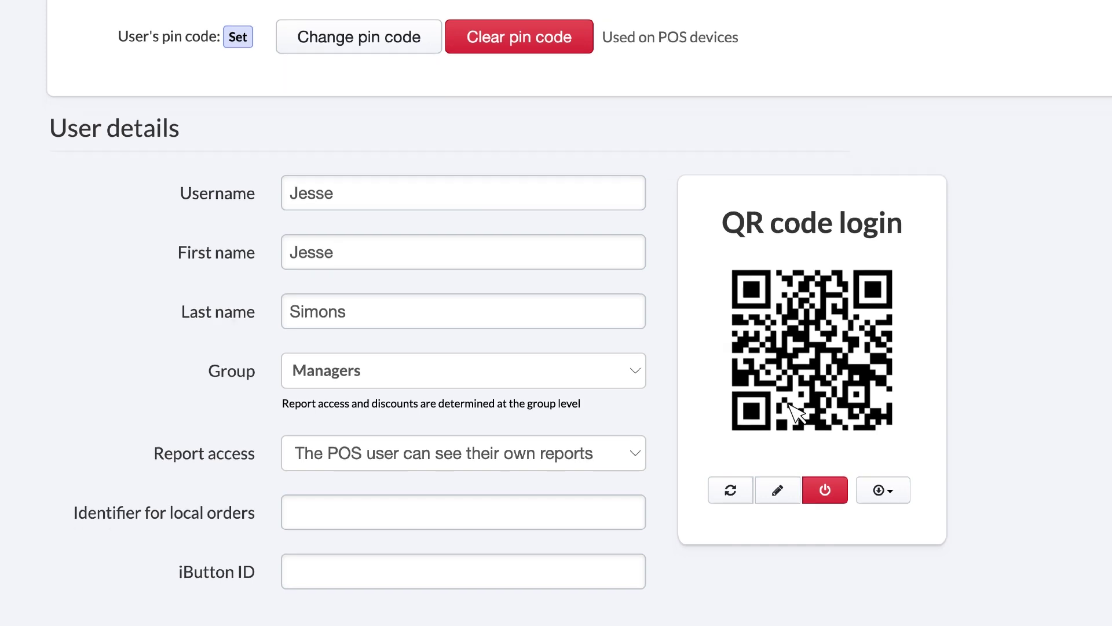
left_click(254, 466)
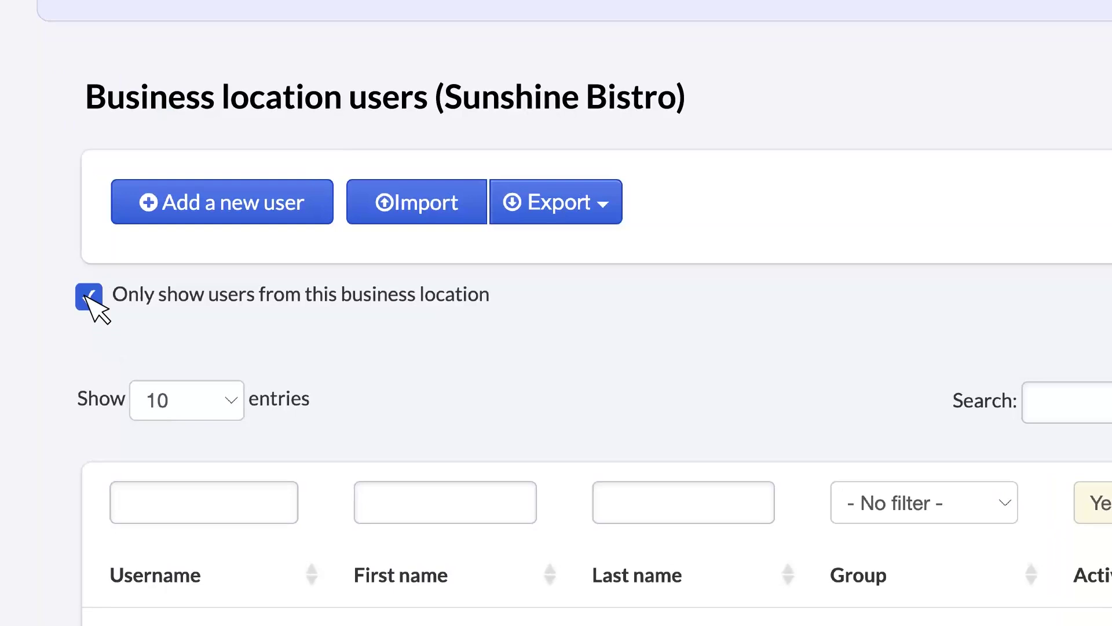
- Untick 'Only show users from this business location' to include users from other locations
left_click(179, 298)
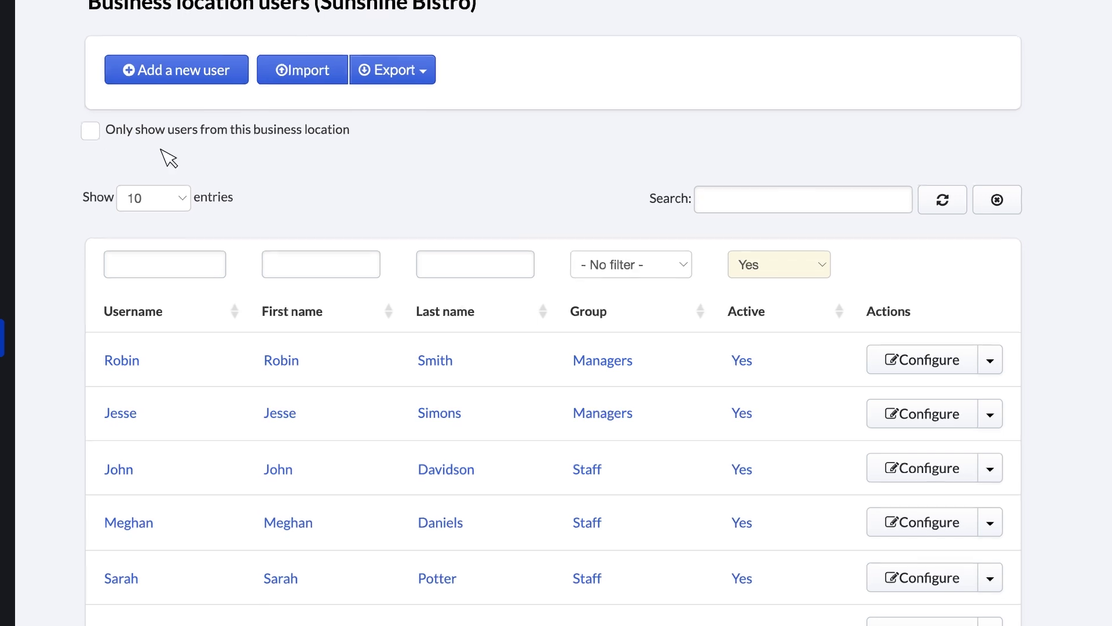
left_click(991, 367)
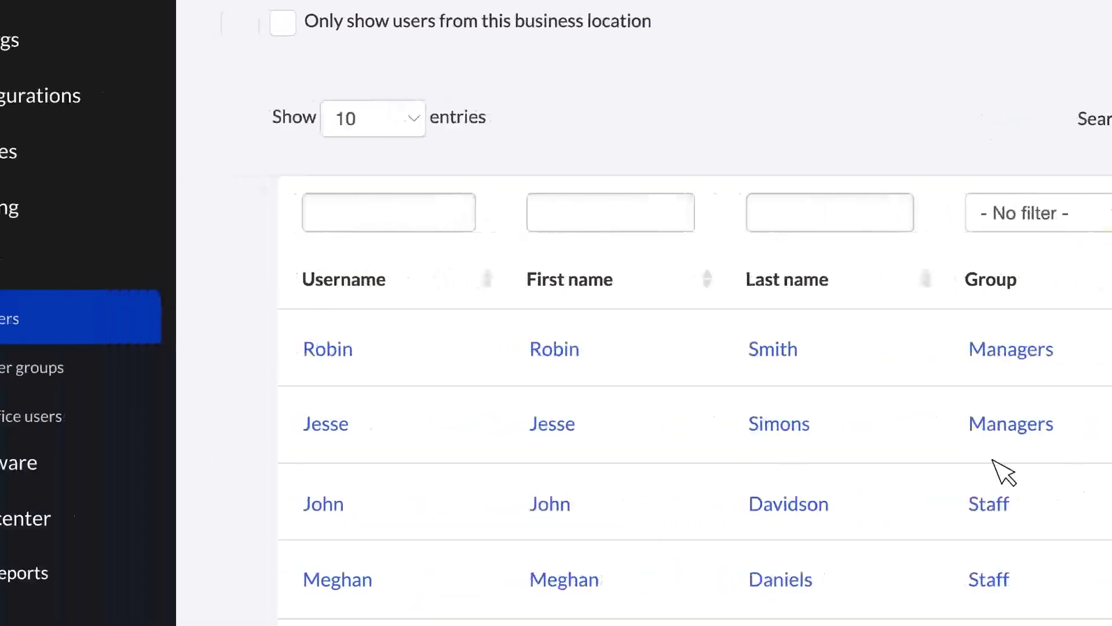
- In POS user groups, expand and collapse the Managers row to check its two members, then open its actions
left_click(113, 367)
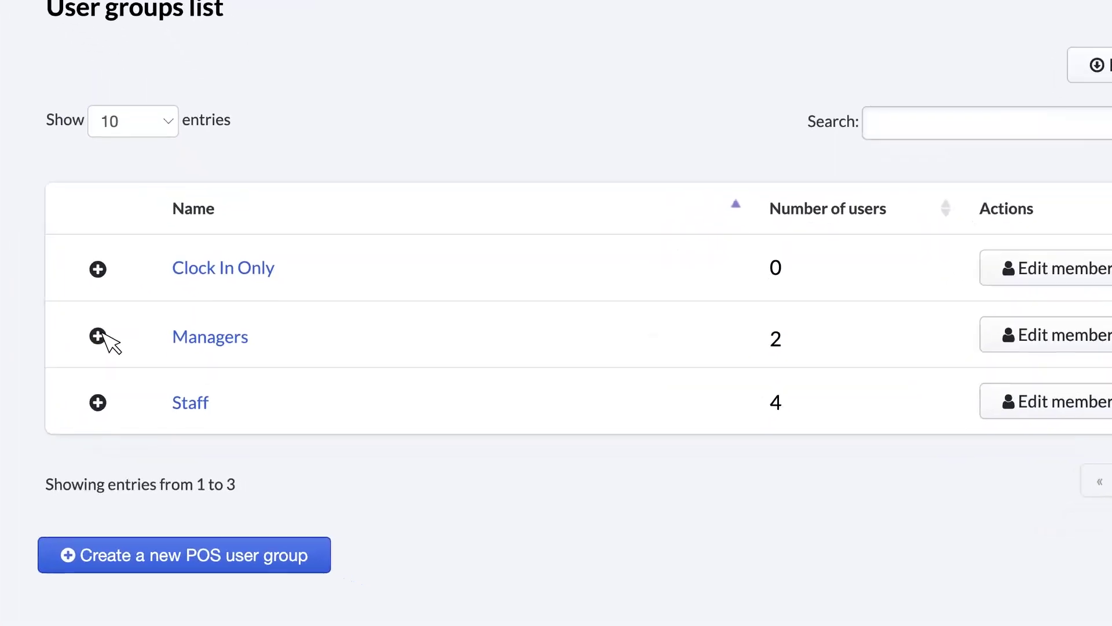
left_click(245, 435)
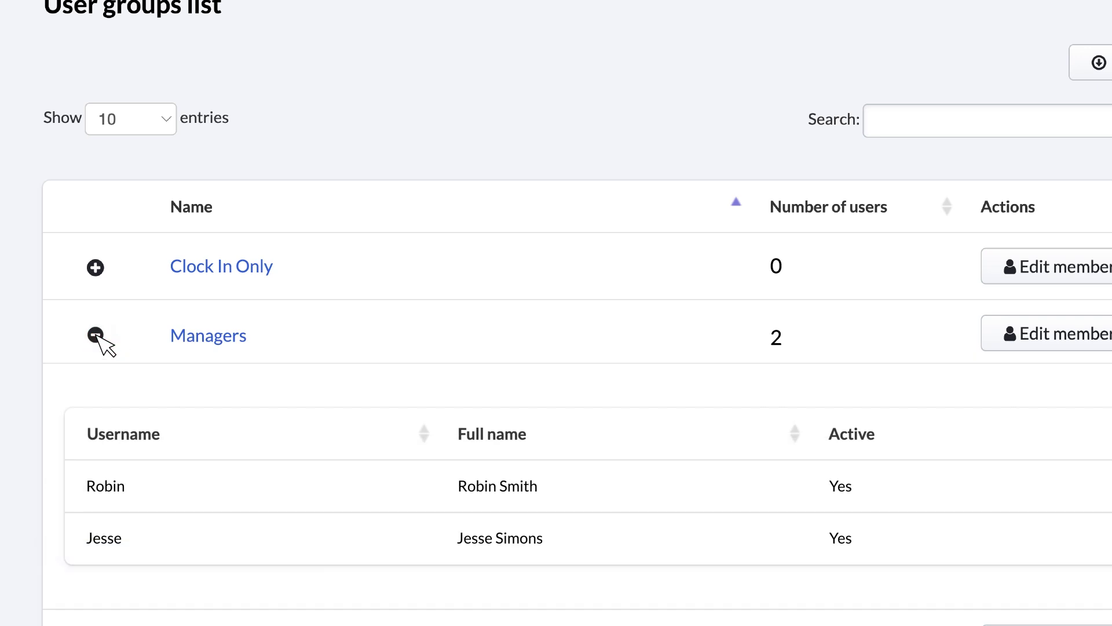
left_click(96, 335)
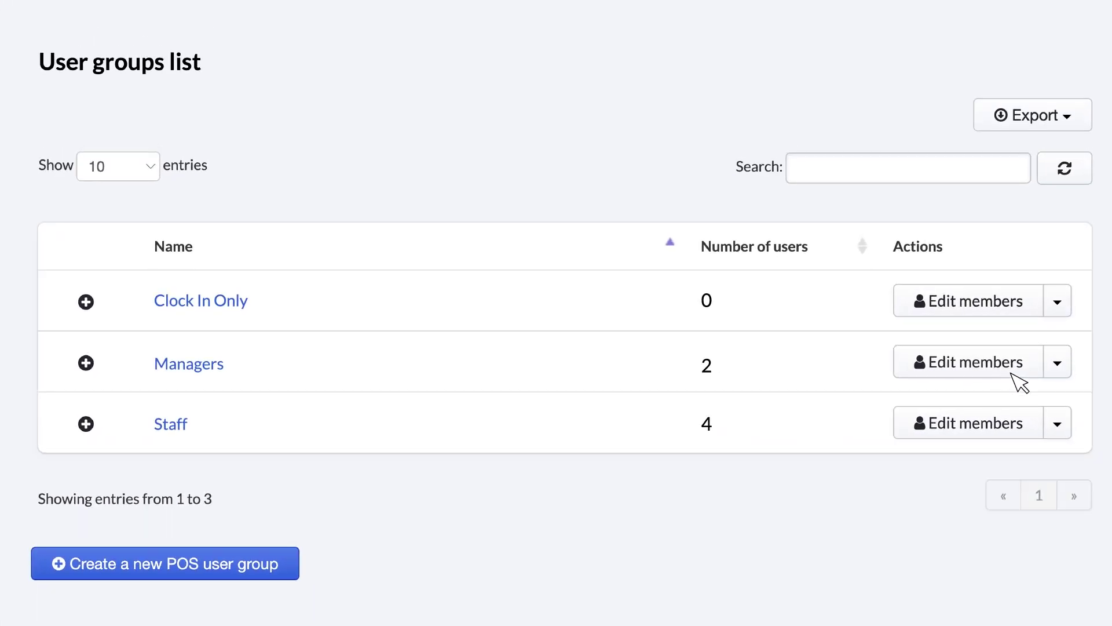
left_click(1061, 368)
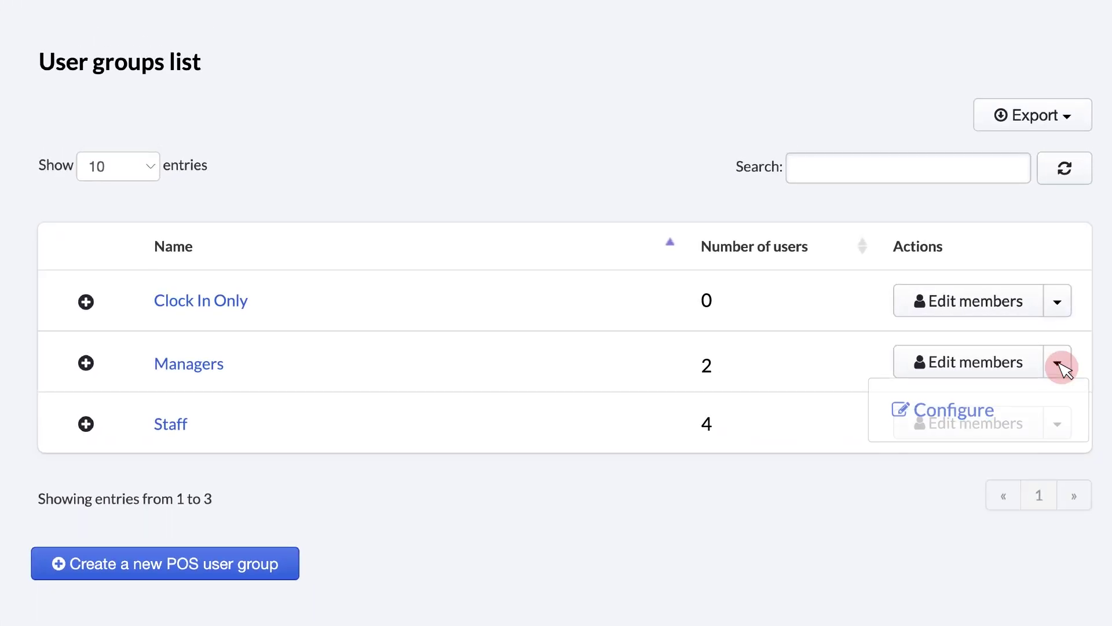
- Configure the Managers group and scroll through its permissions, report access and server settings
left_click(969, 420)
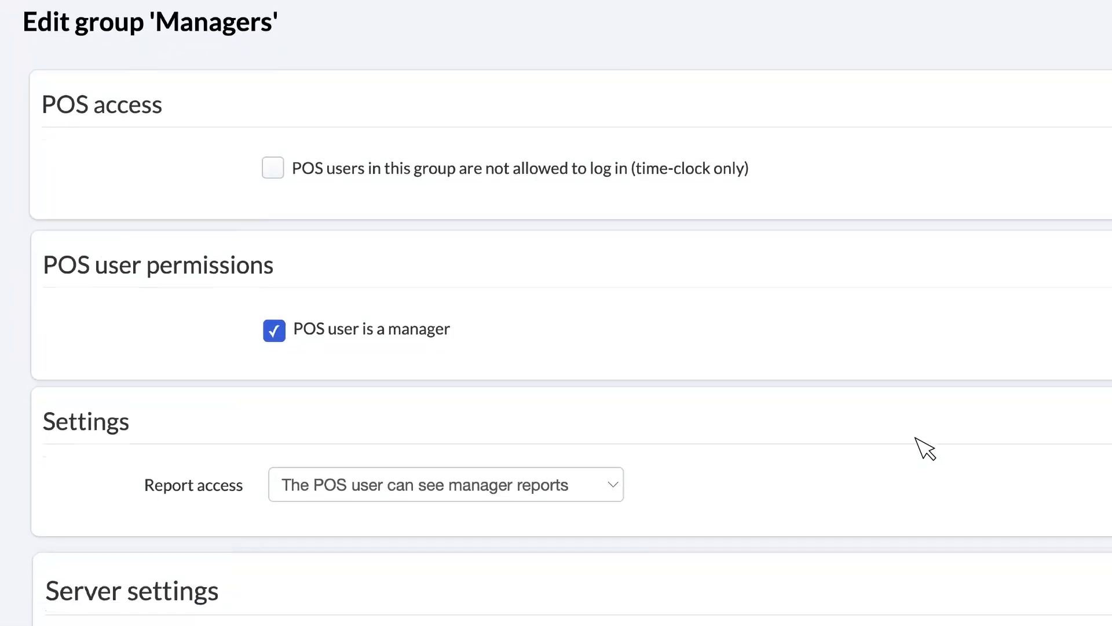
scroll(322, 355, "down", 8)
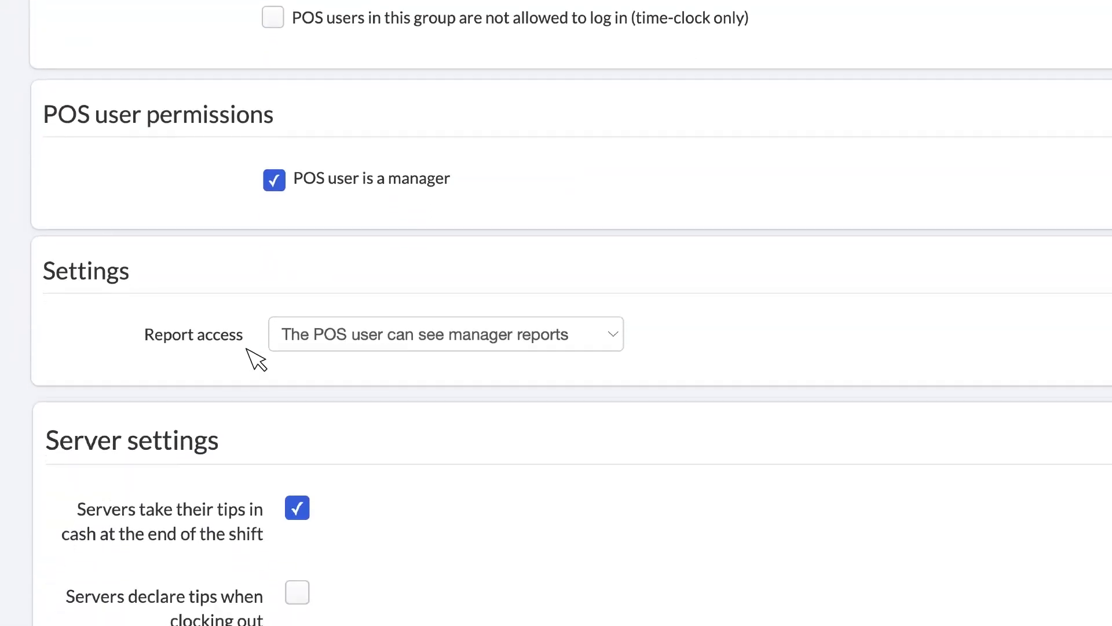